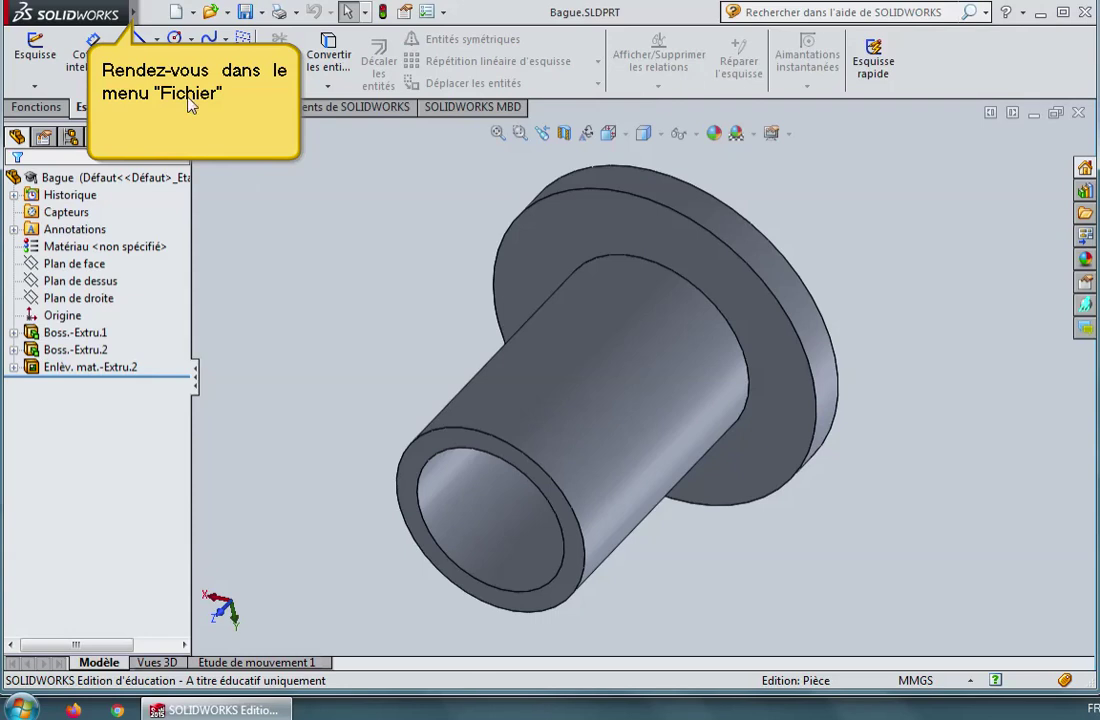
Step: Open the Fichier menu for the Bague part to reach the Print3D command
{"action": "left_click", "coordinate": [161, 12]}
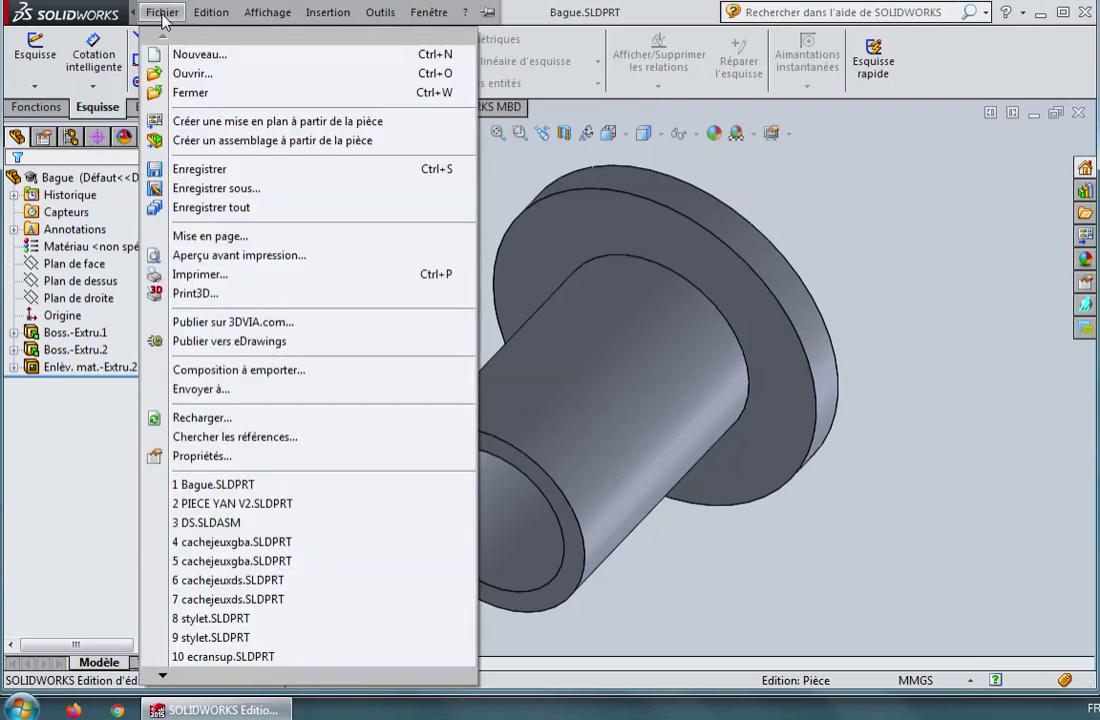
Step: Export the Bague part through Print3D as Bague.STL into H:\Technologie
{"action": "left_click", "coordinate": [207, 294]}
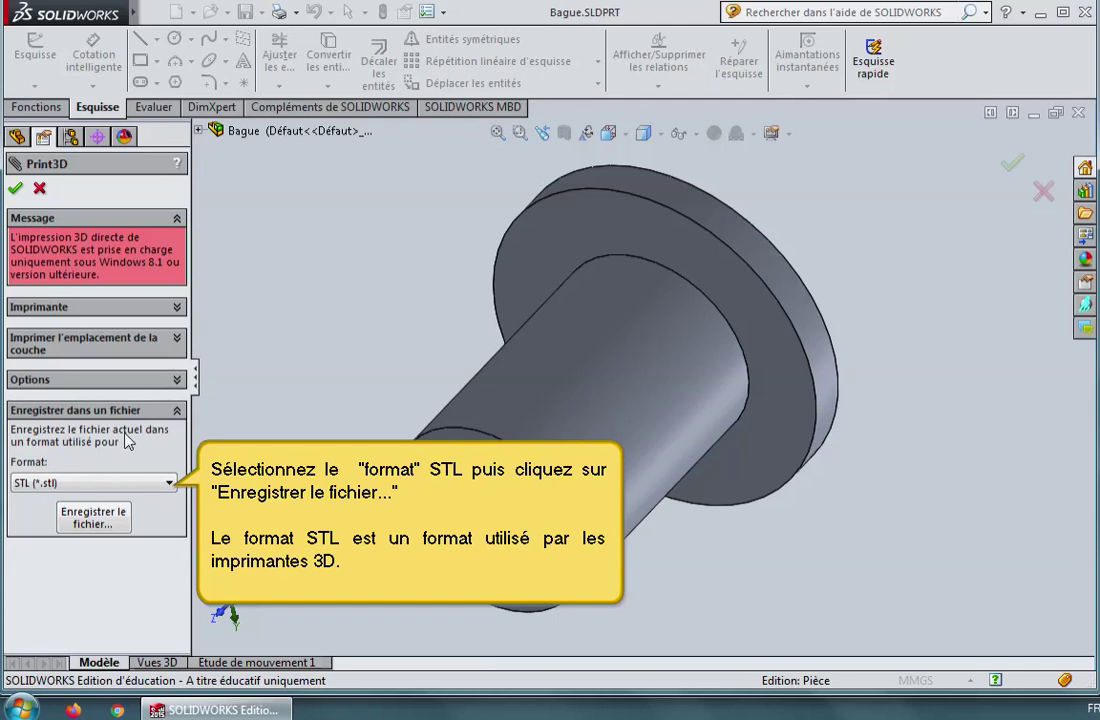
{"action": "left_click", "coordinate": [126, 527]}
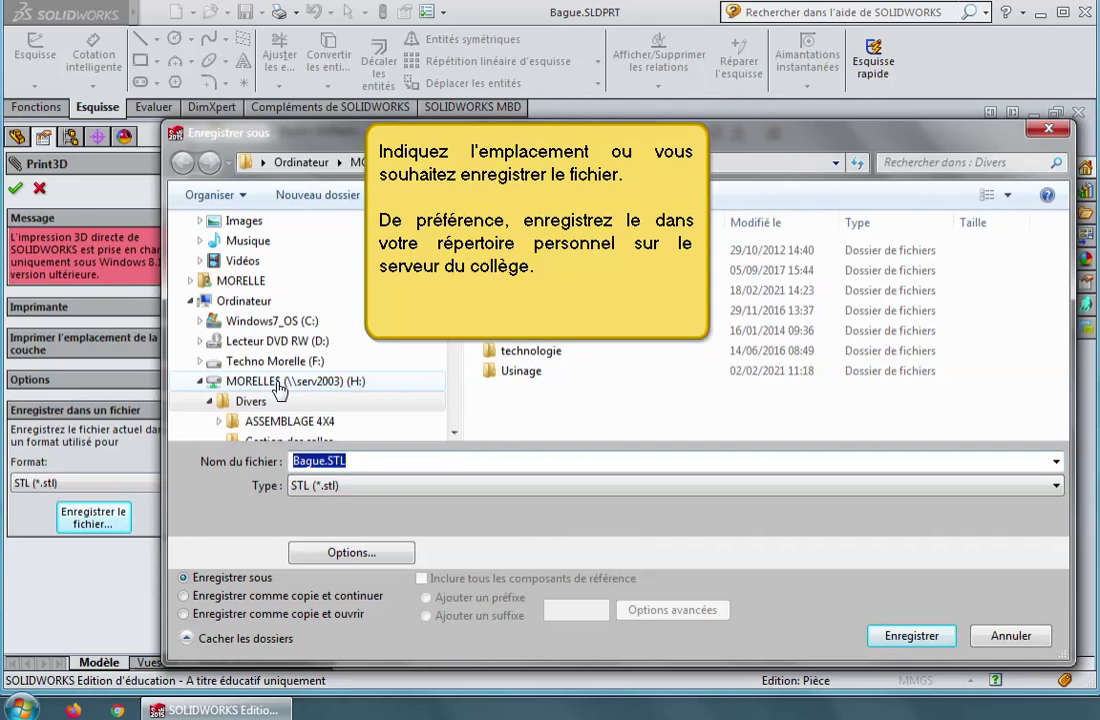
{"action": "left_click", "coordinate": [279, 386]}
{"action": "double_click", "coordinate": [548, 289]}
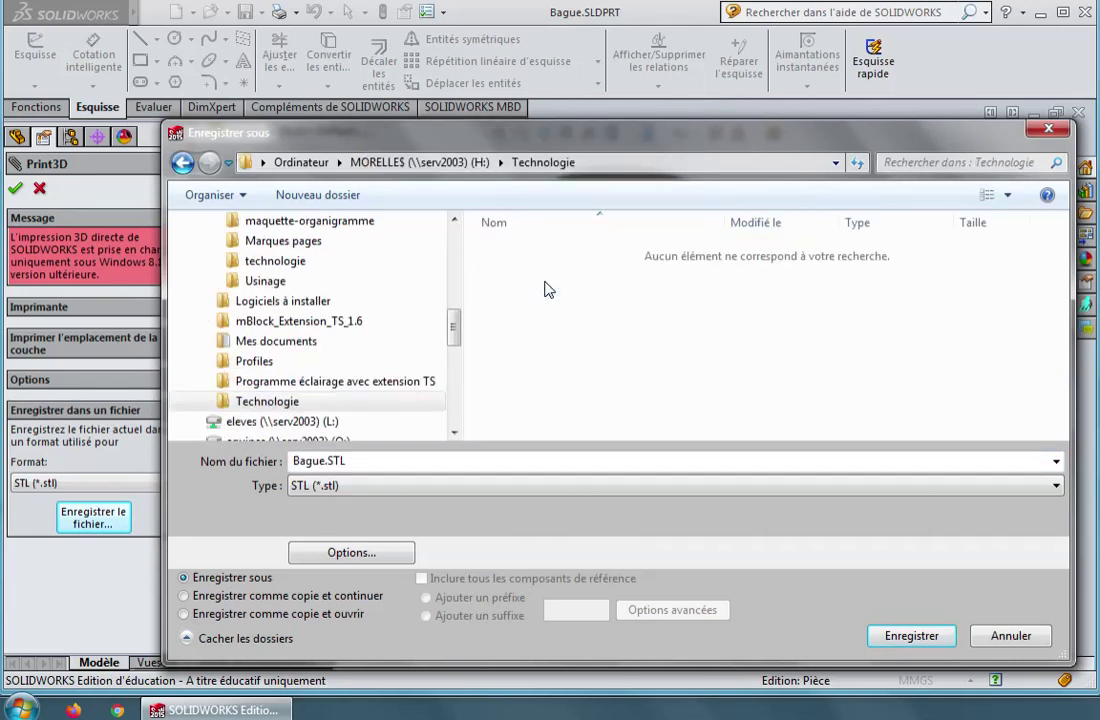
{"action": "double_click", "coordinate": [358, 460]}
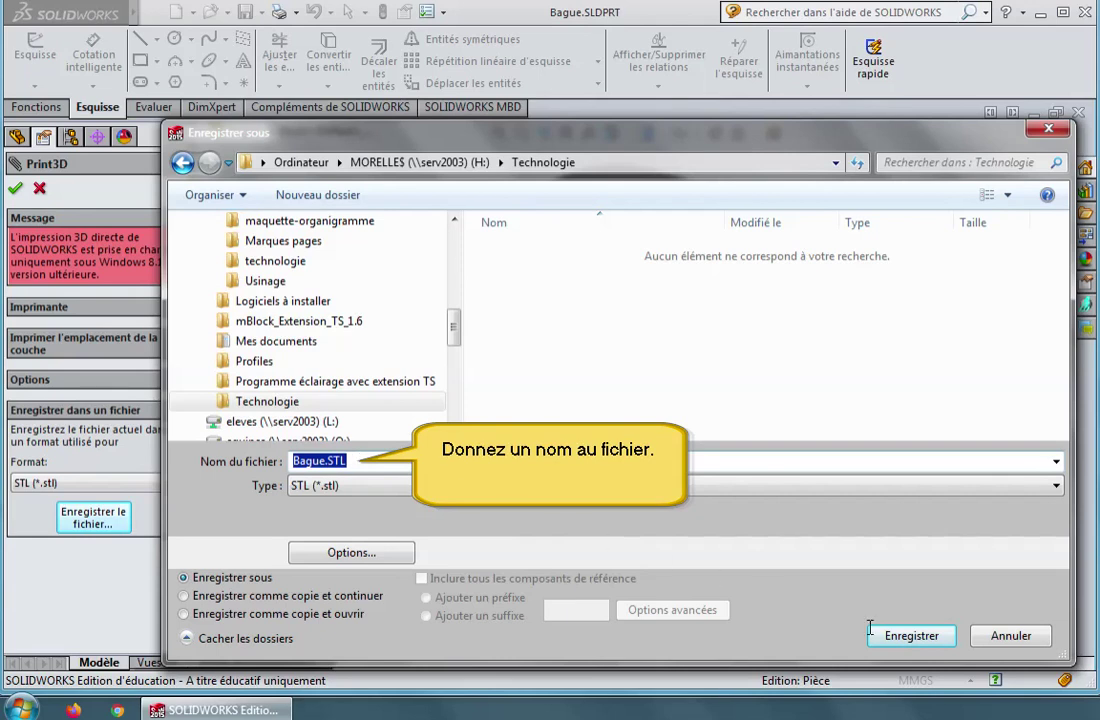
{"action": "left_click", "coordinate": [912, 637]}
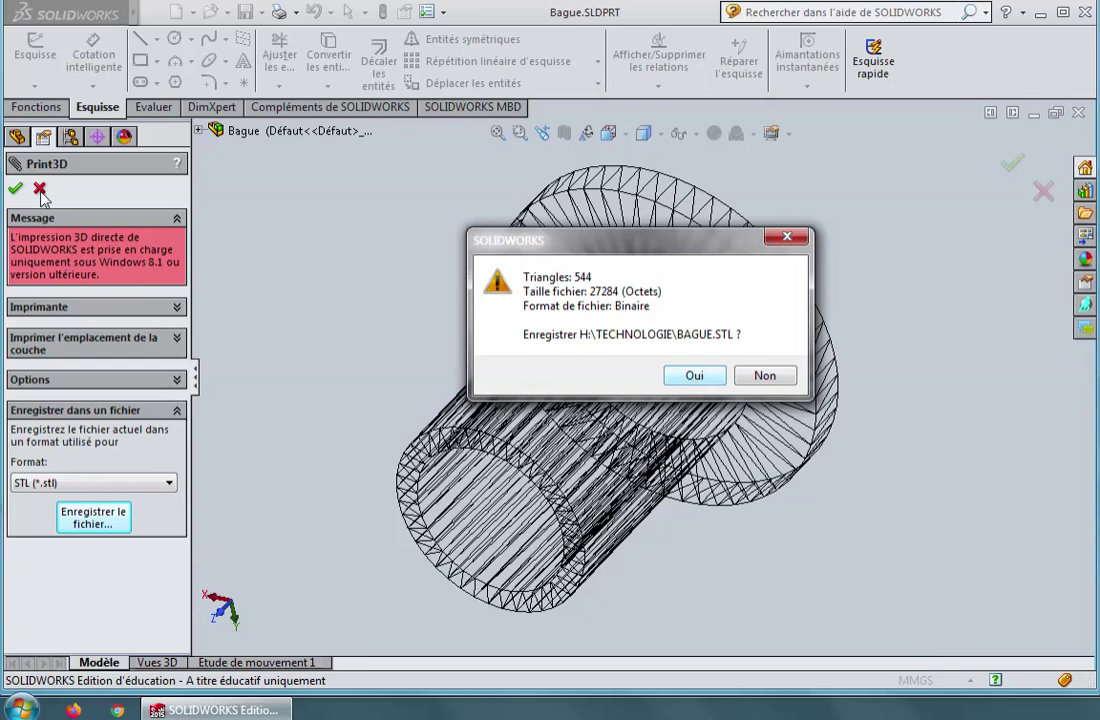
{"action": "key", "text": "Return"}
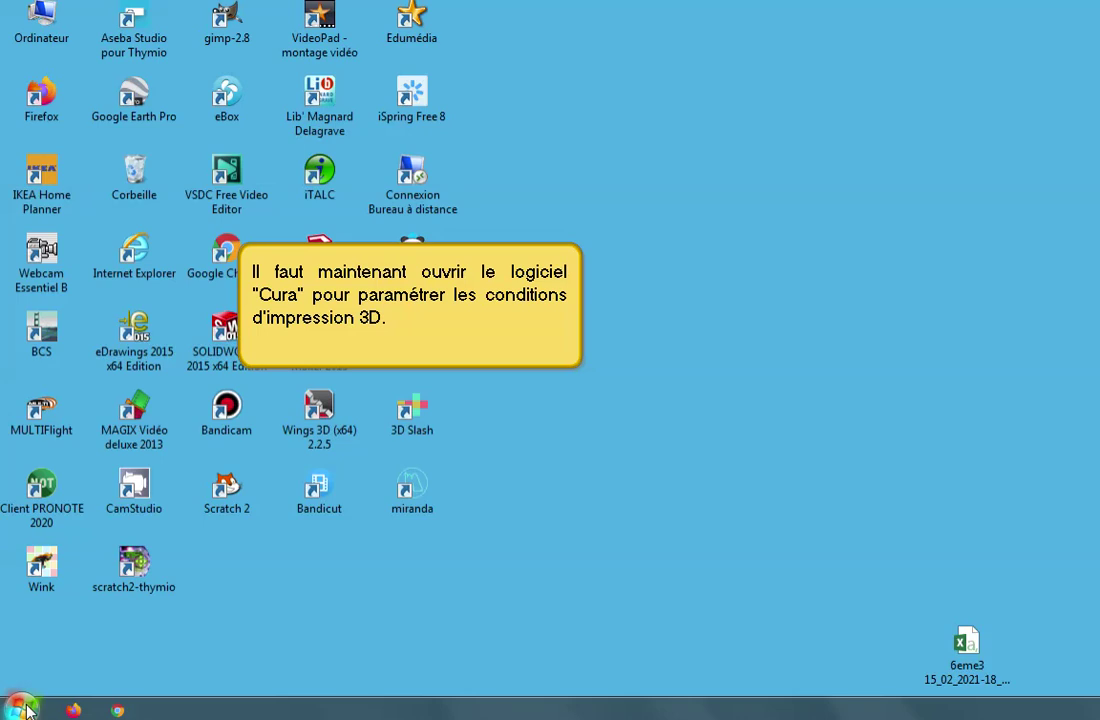
Step: Launch Cura 2.7.0 from the Cura folder in the Start menu's program list
{"action": "left_click", "coordinate": [22, 708]}
{"action": "left_click", "coordinate": [38, 631]}
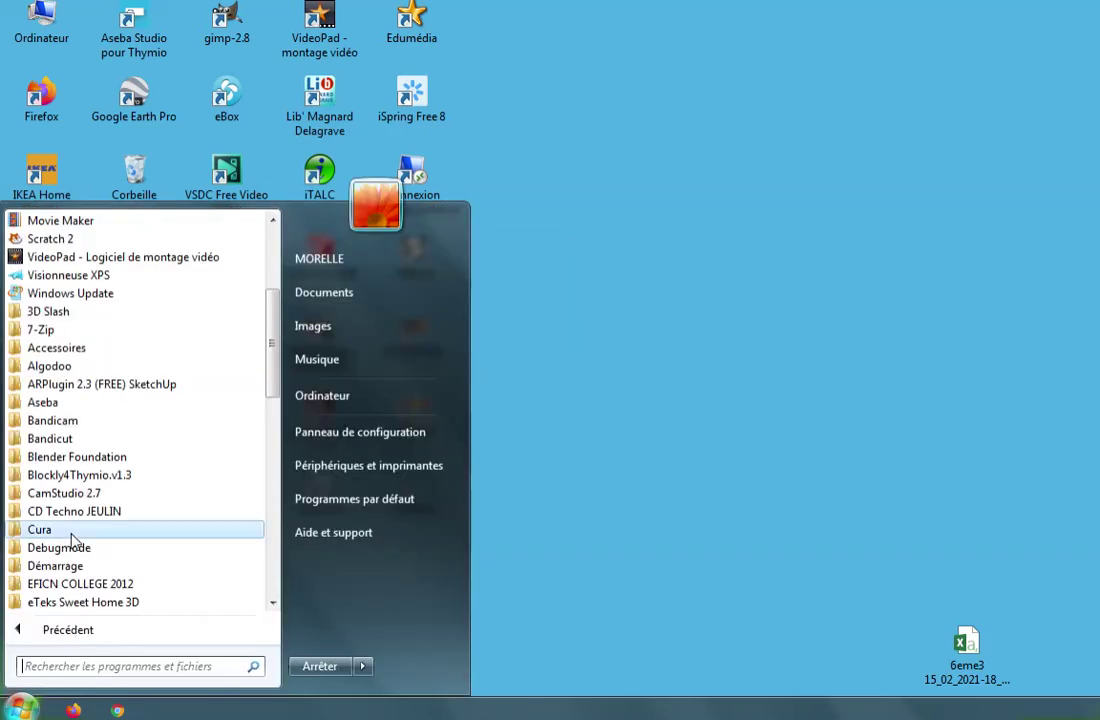
{"action": "left_click", "coordinate": [72, 535]}
{"action": "left_click", "coordinate": [76, 558]}
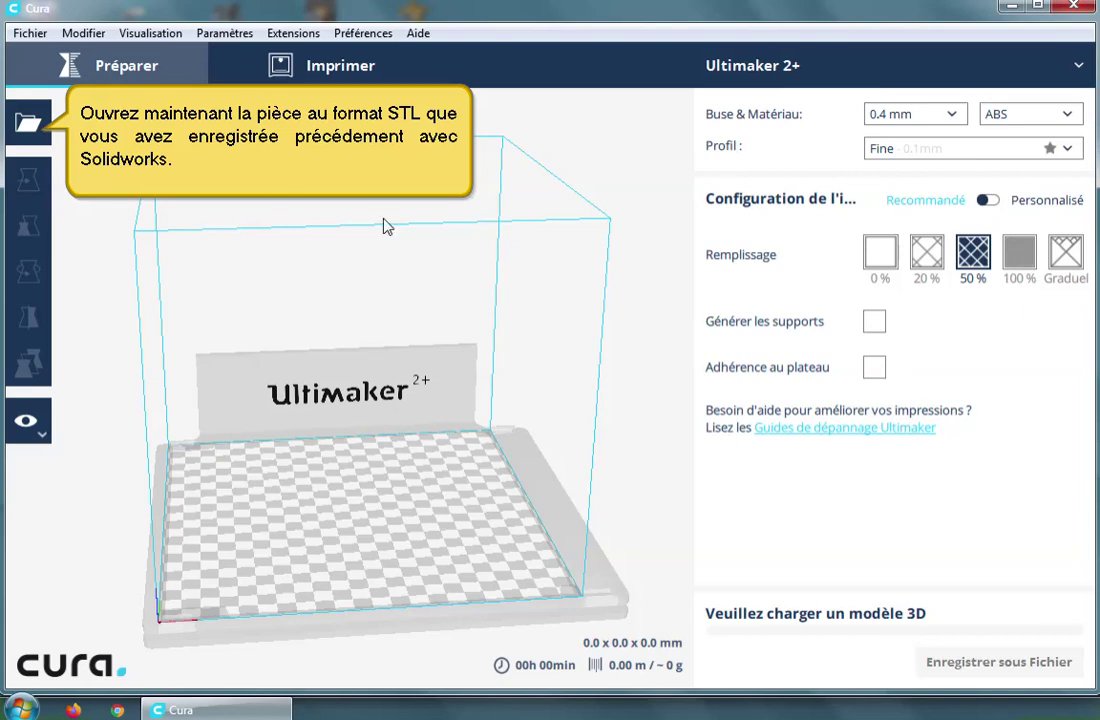
Step: Open Bague.STL from H:\Technologie onto the Ultimaker 2+ build plate
{"action": "left_click", "coordinate": [30, 120]}
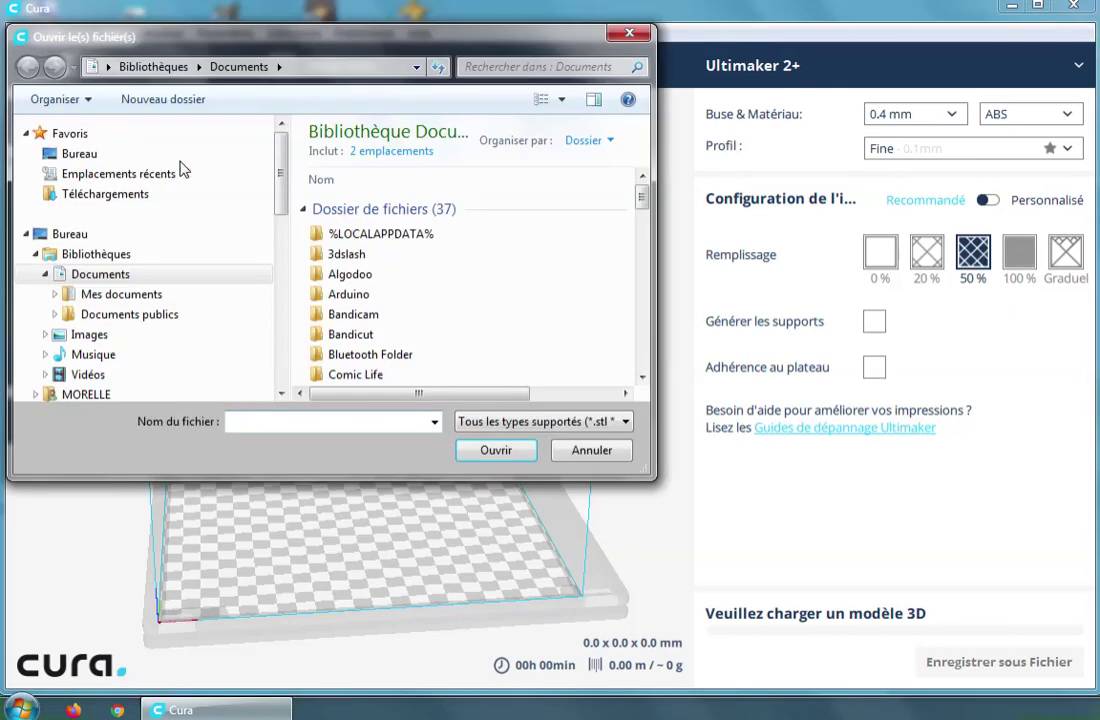
{"action": "left_click_drag", "start_coordinate": [281, 197], "coordinate": [281, 258]}
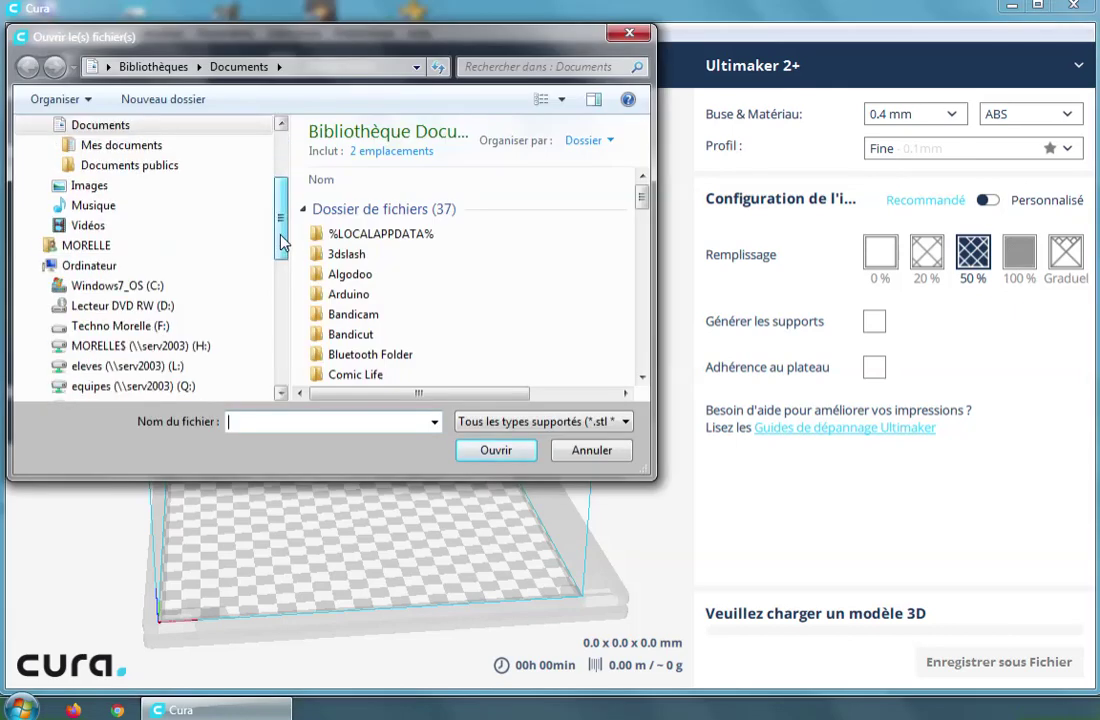
{"action": "left_click", "coordinate": [198, 285]}
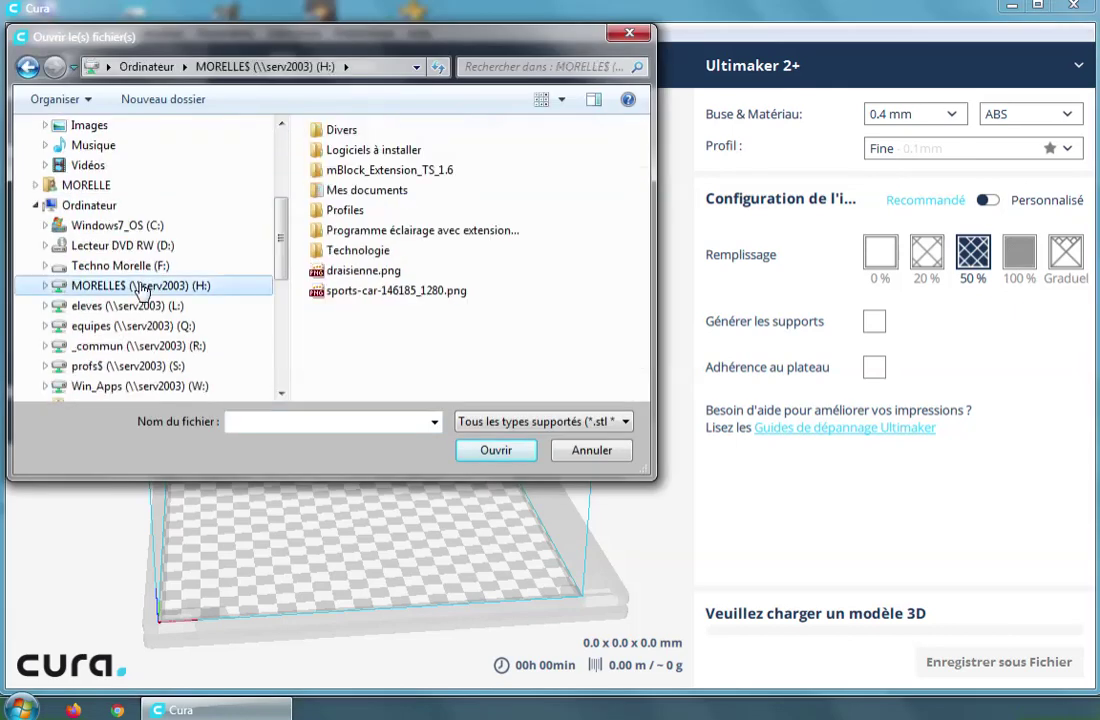
{"action": "double_click", "coordinate": [365, 251]}
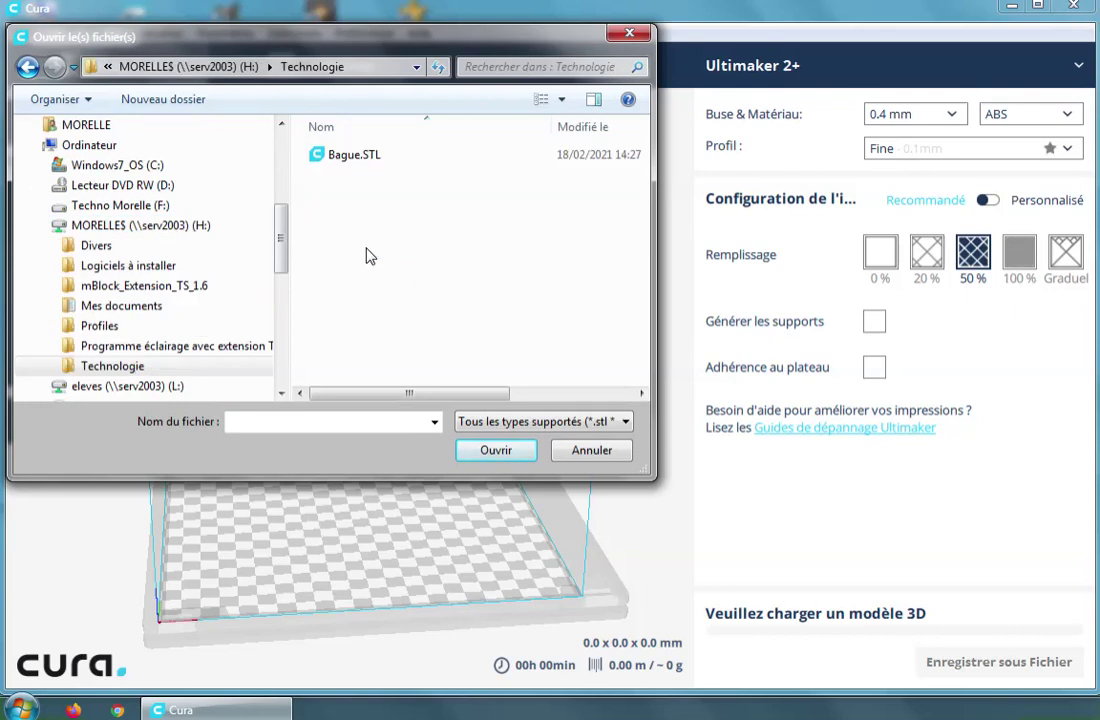
{"action": "left_click", "coordinate": [368, 160]}
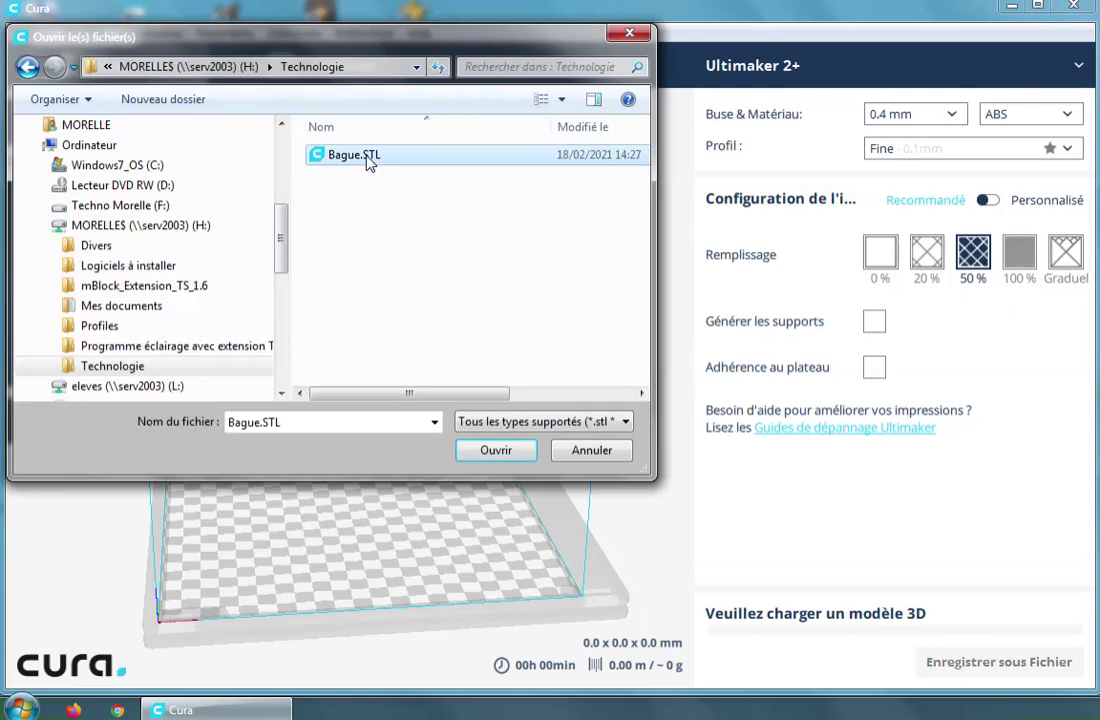
{"action": "left_click", "coordinate": [496, 450]}
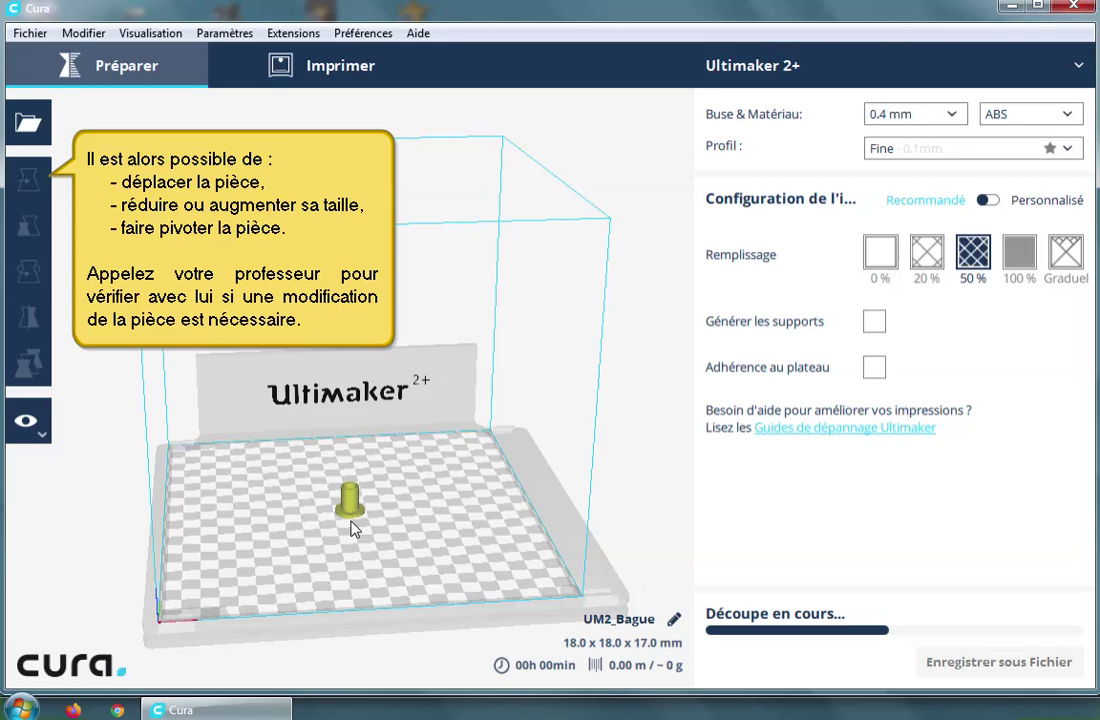
{"action": "left_click", "coordinate": [31, 188]}
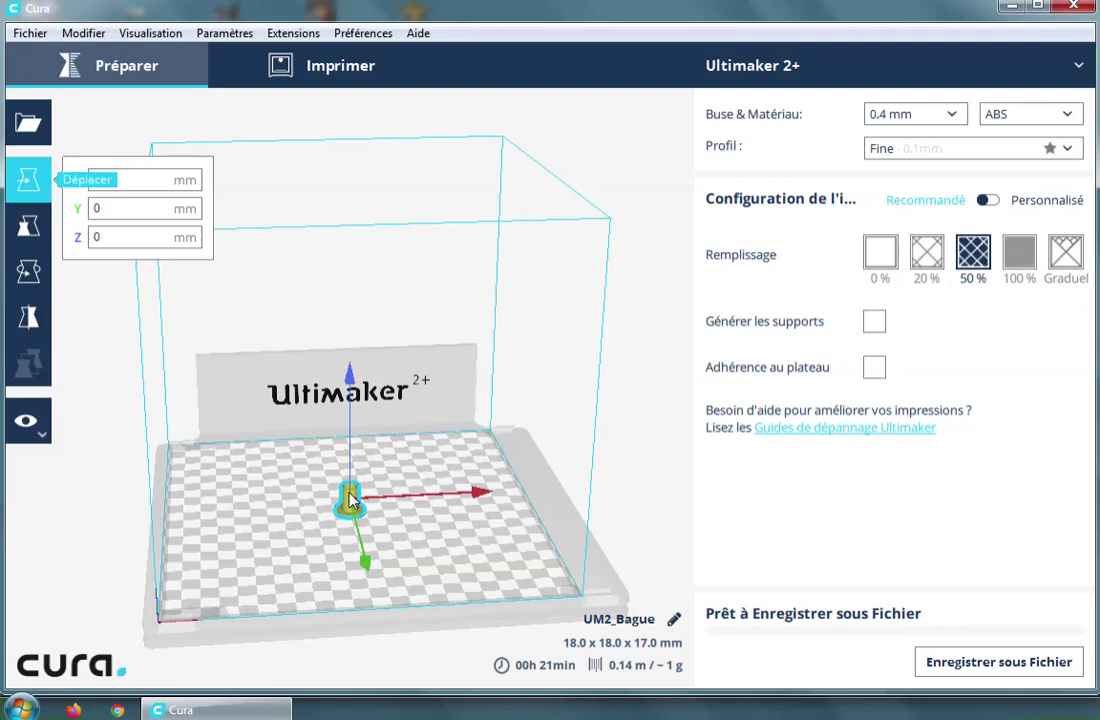
{"action": "left_click", "coordinate": [29, 277]}
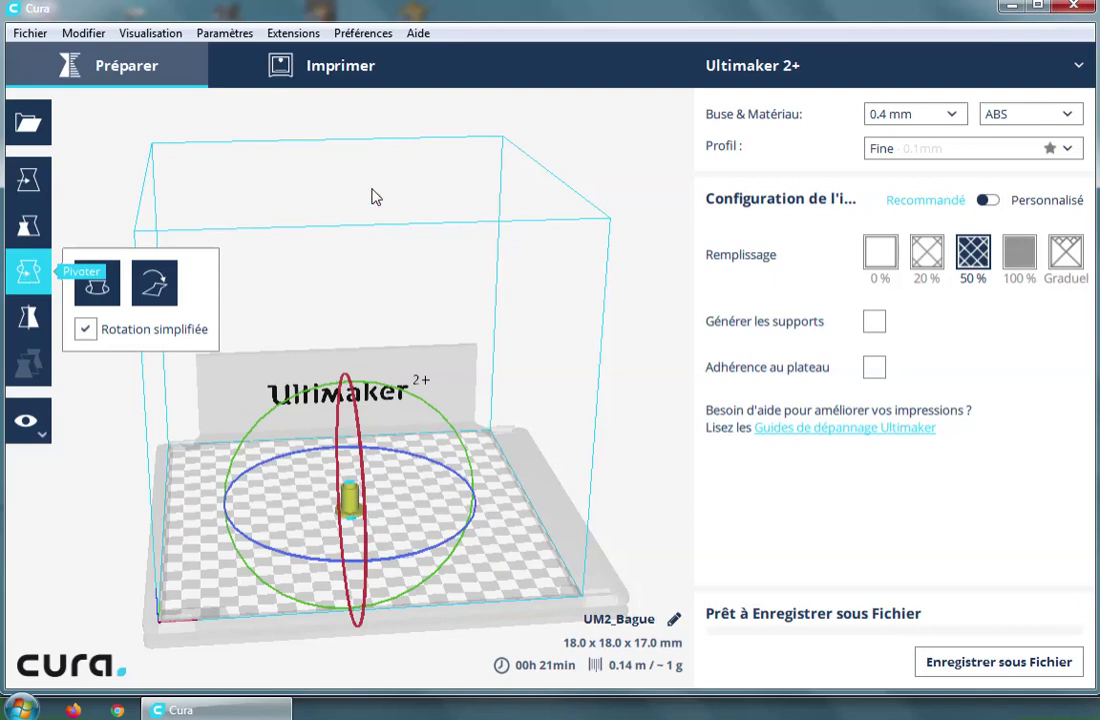
{"action": "left_click", "coordinate": [621, 134]}
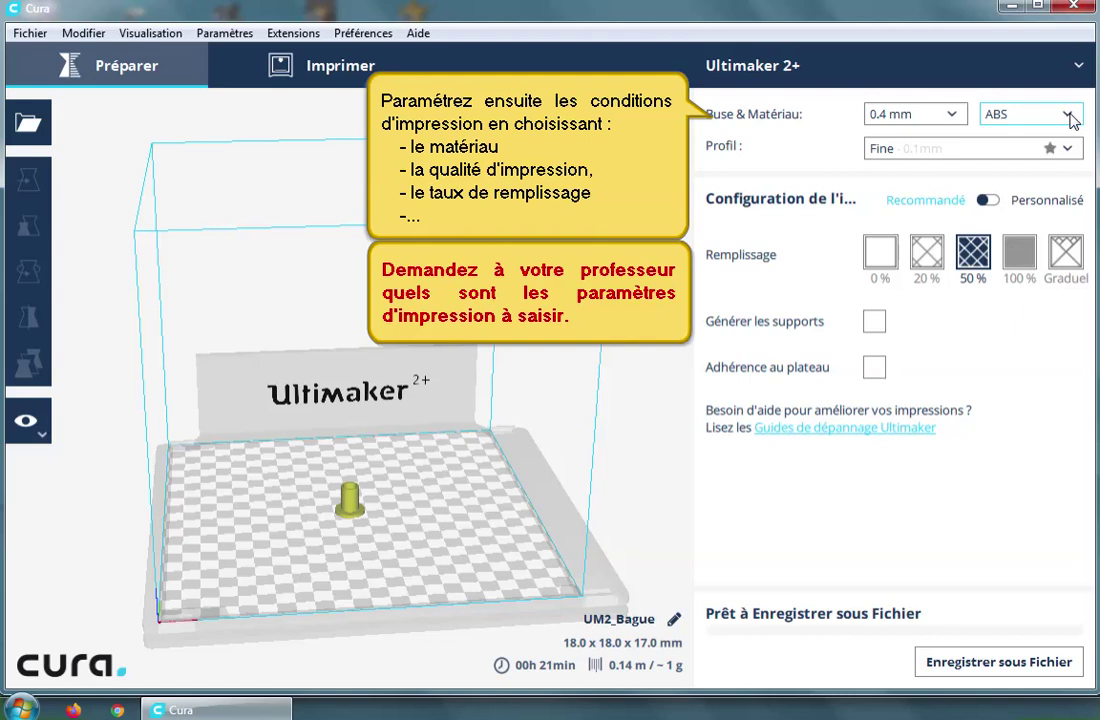
Step: Choose PLA material and the Normal - 0.15mm print profile
{"action": "left_click", "coordinate": [1068, 115]}
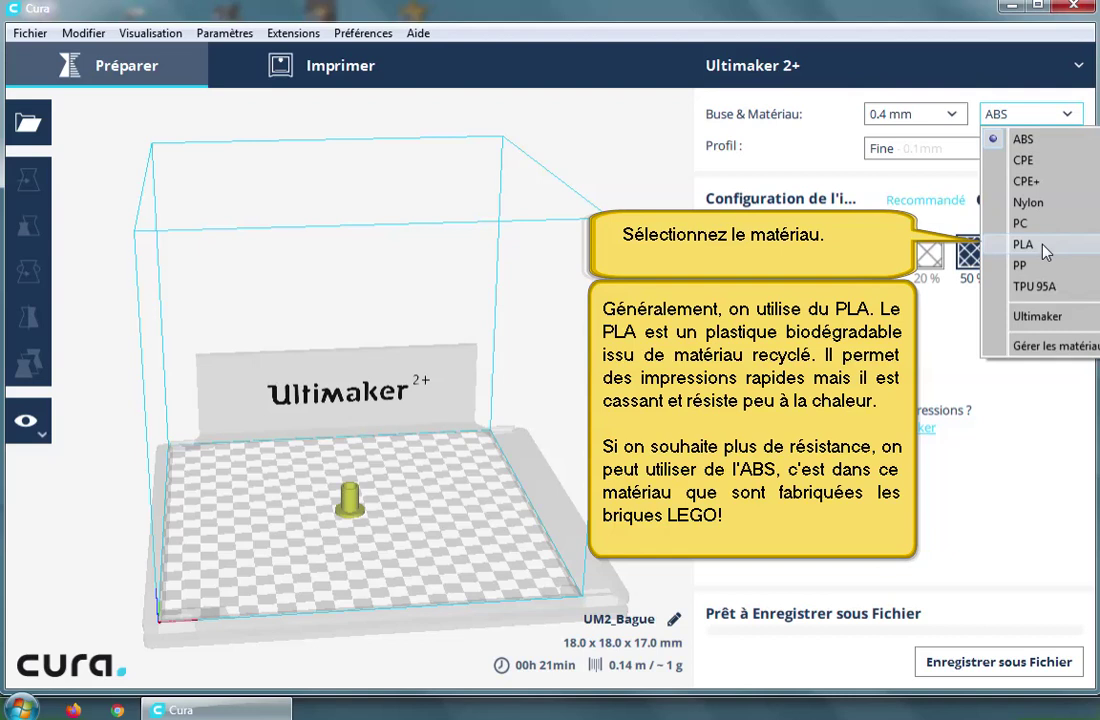
{"action": "left_click", "coordinate": [1043, 246]}
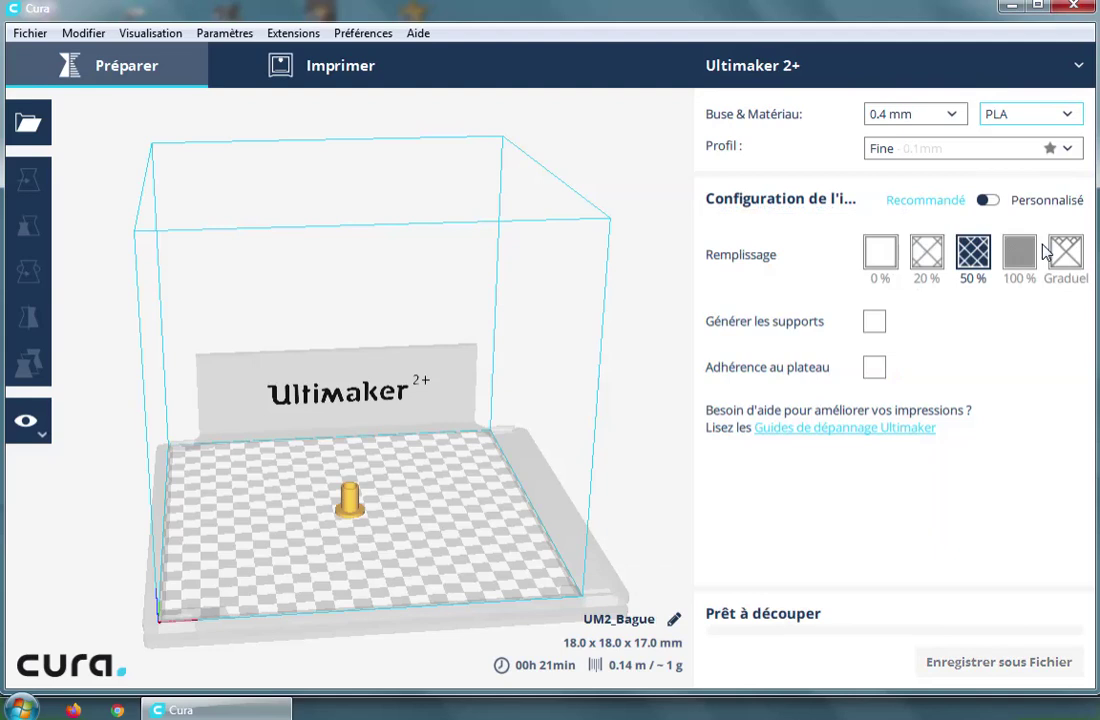
{"action": "left_click", "coordinate": [1069, 148]}
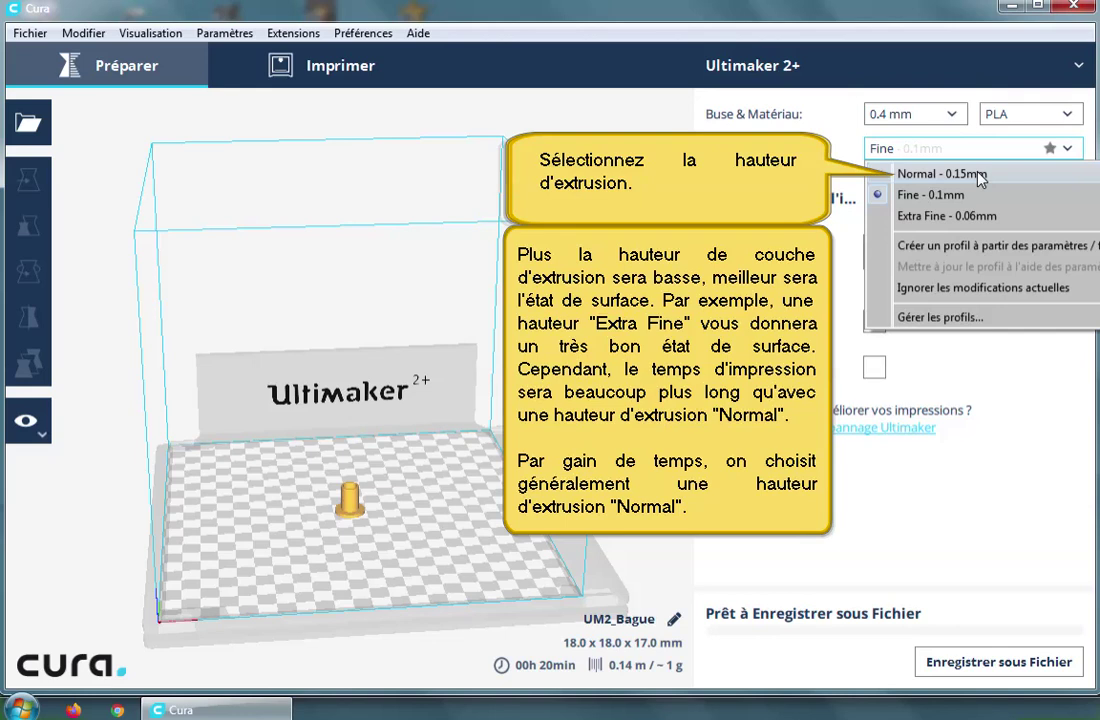
{"action": "left_click", "coordinate": [978, 175]}
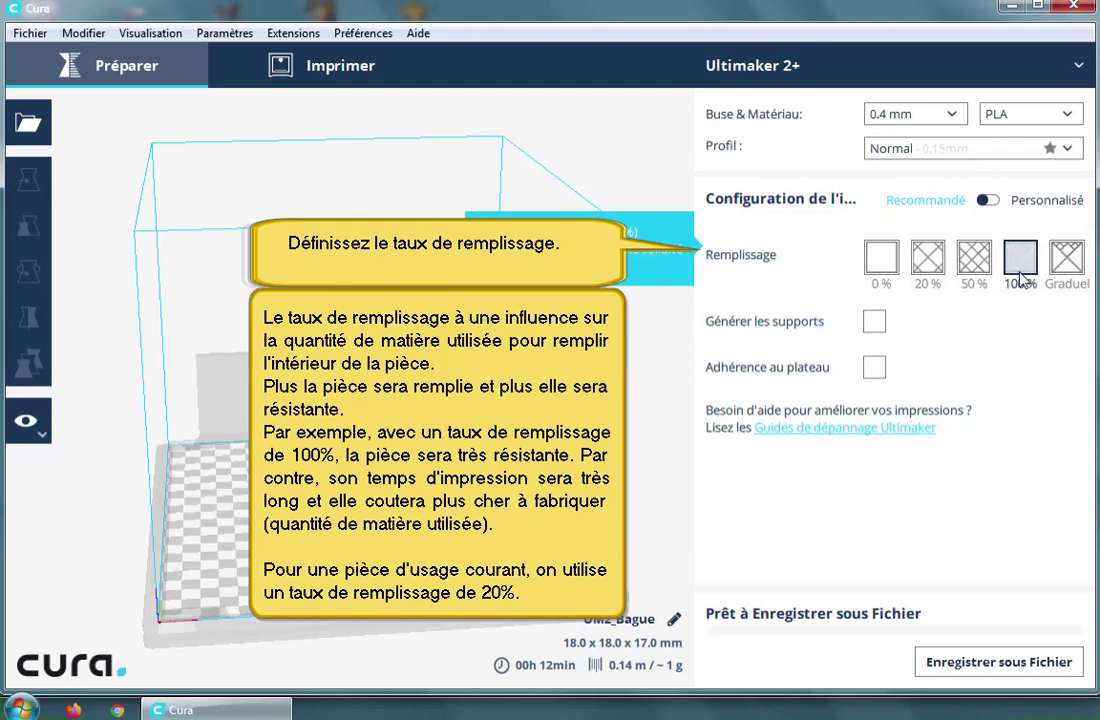
Step: Adjust infill, enable bed adhesion, and save UM2_Bague.gcode into H:\Technologie
{"action": "left_click", "coordinate": [927, 257]}
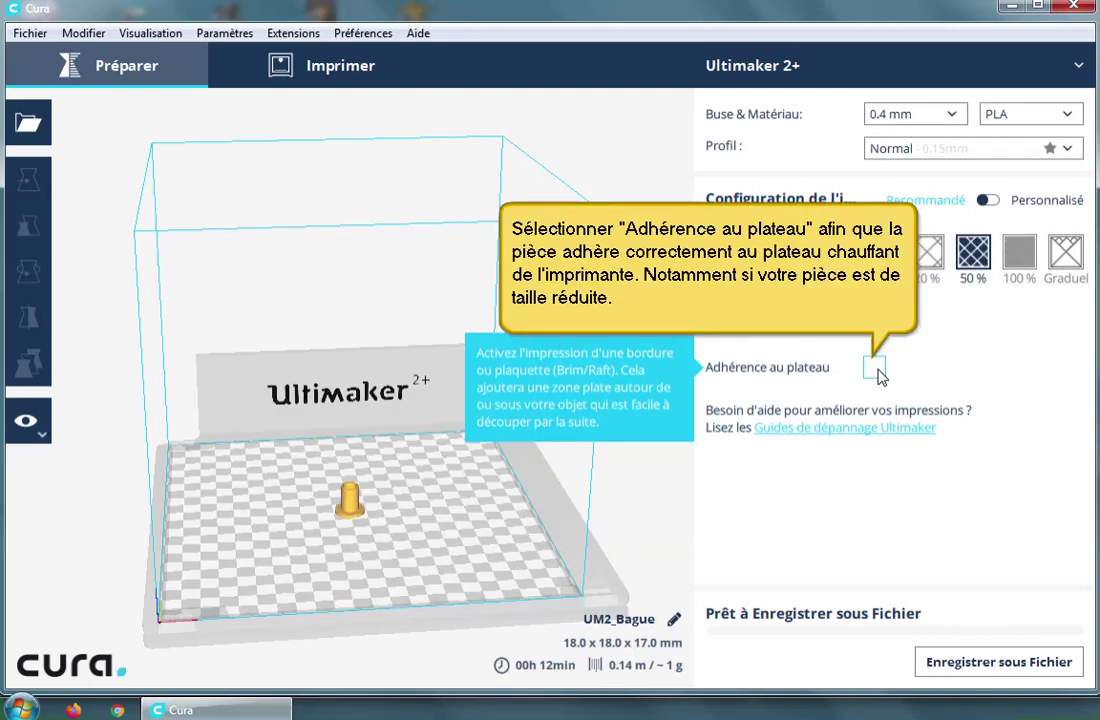
{"action": "left_click", "coordinate": [875, 369]}
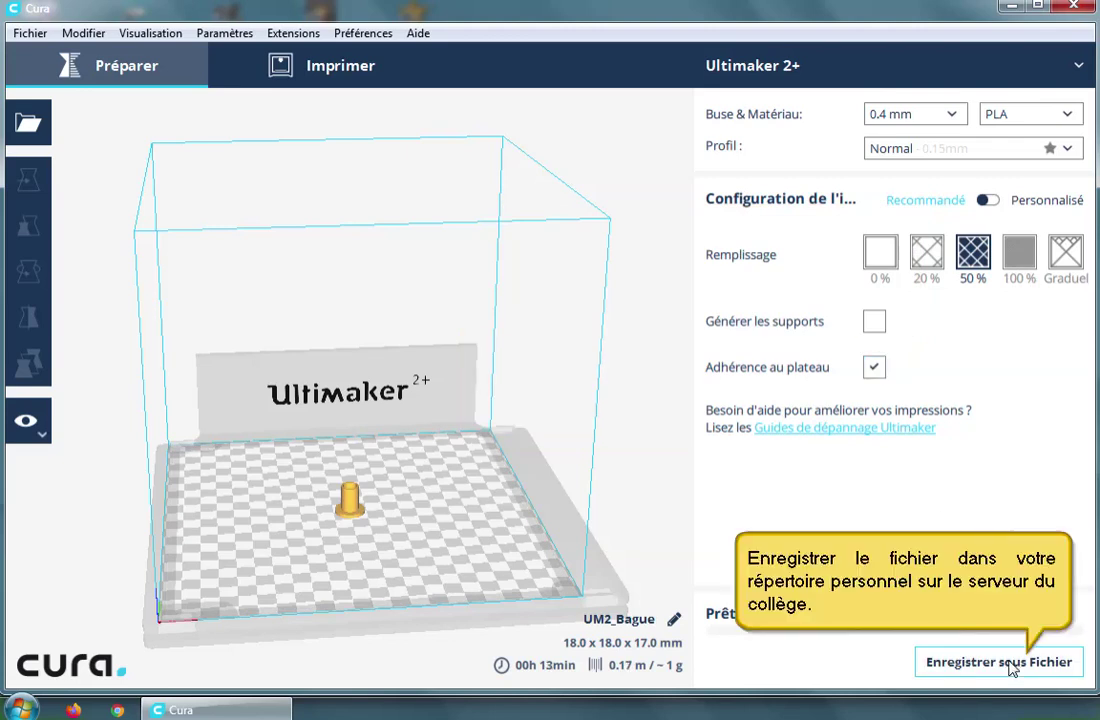
{"action": "left_click", "coordinate": [1000, 662]}
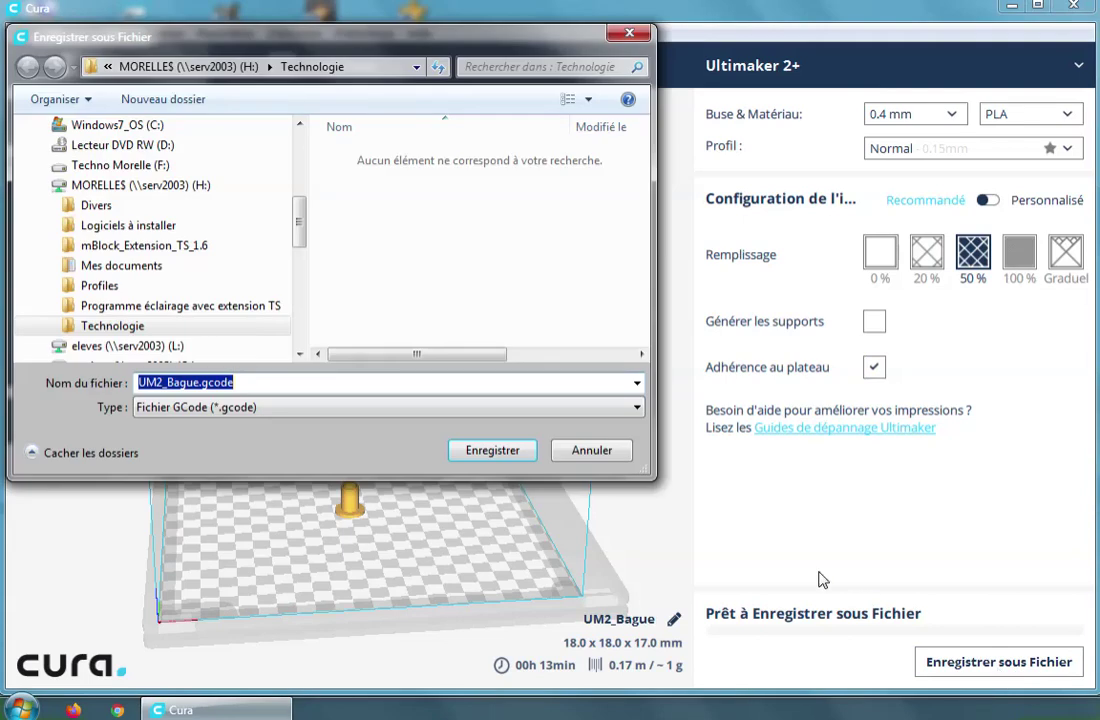
{"action": "left_click", "coordinate": [110, 188]}
{"action": "double_click", "coordinate": [363, 251]}
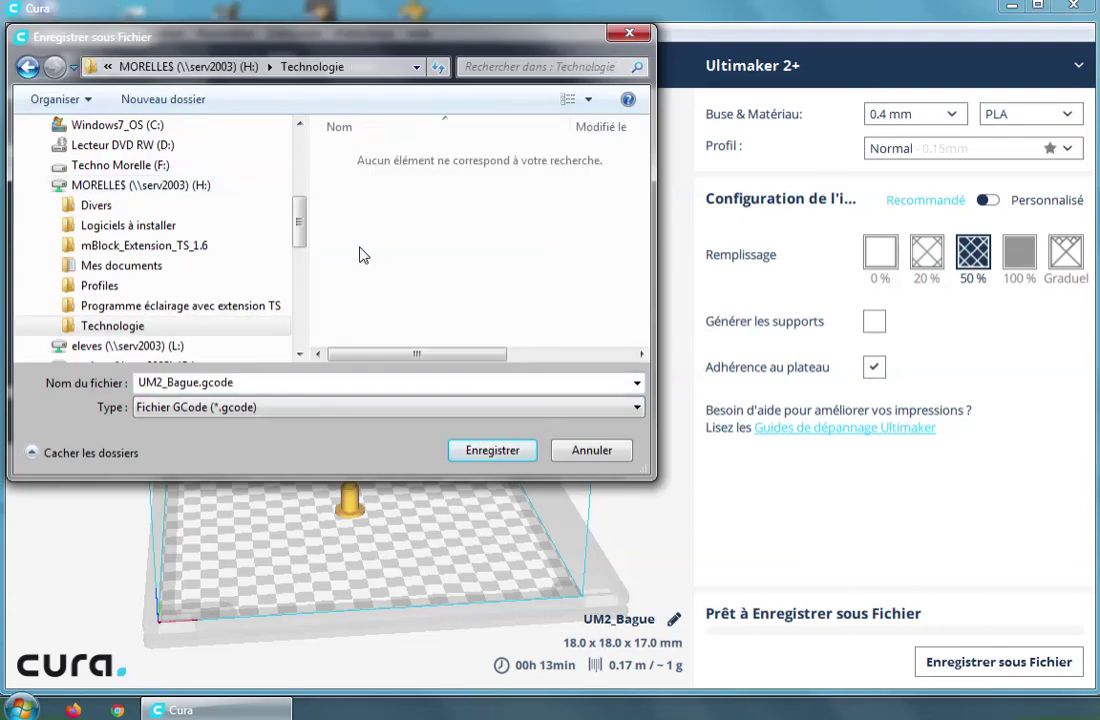
{"action": "left_click", "coordinate": [514, 456]}
{"action": "left_click", "coordinate": [464, 664]}
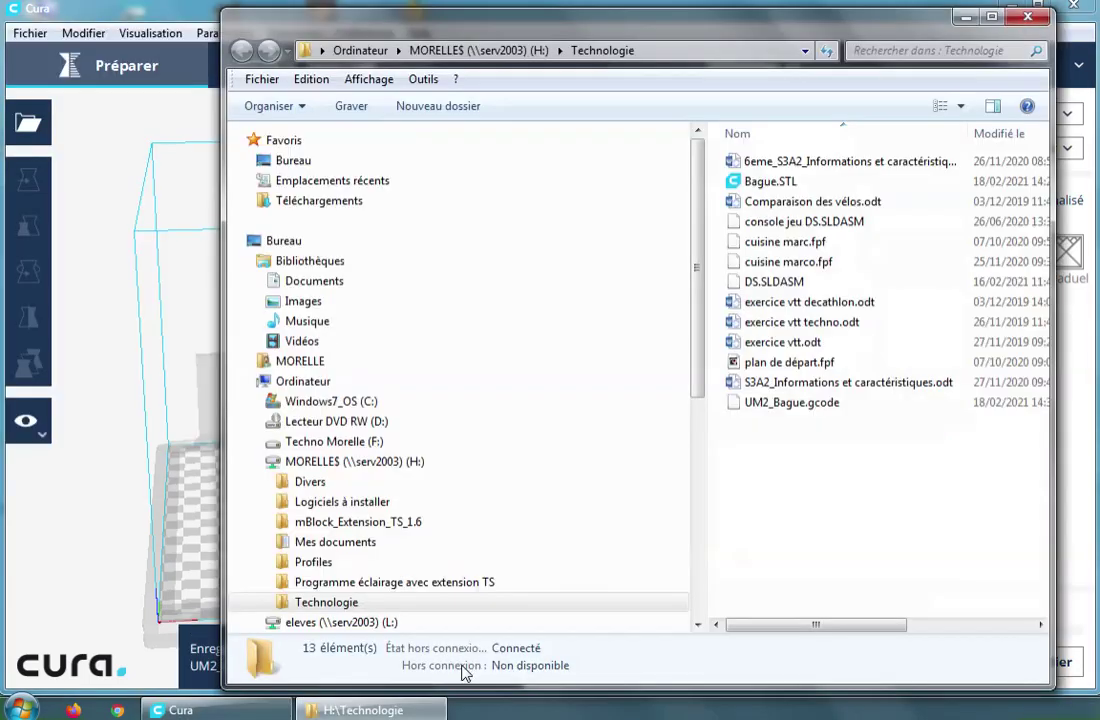
{"action": "left_click", "coordinate": [828, 406]}
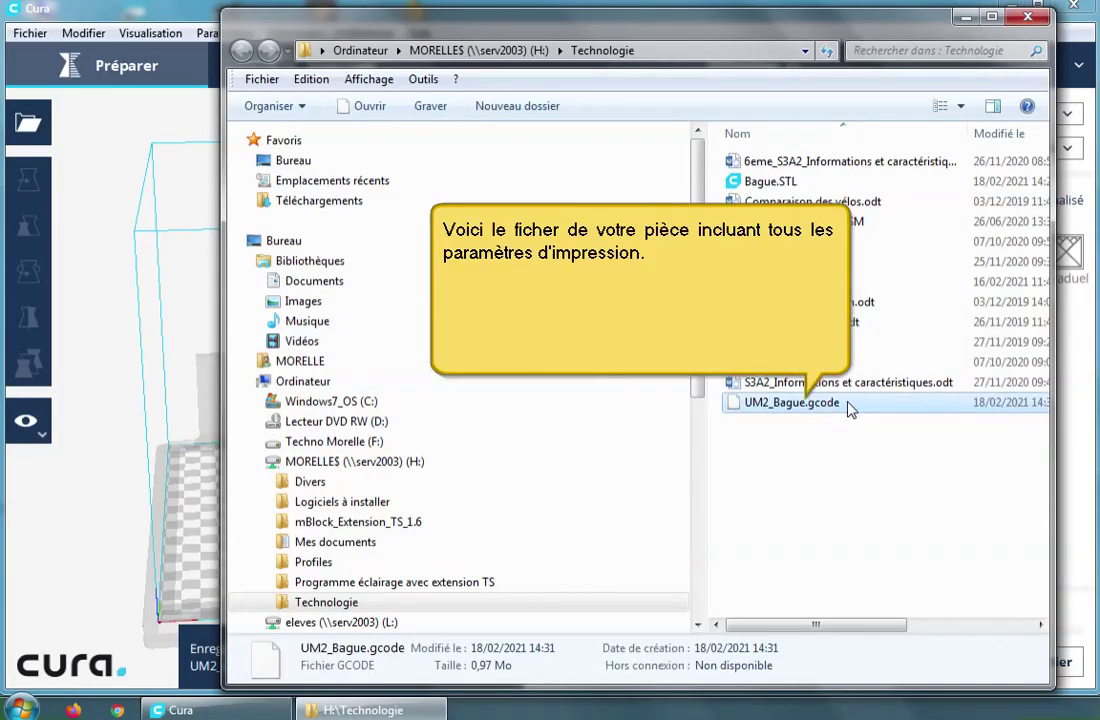